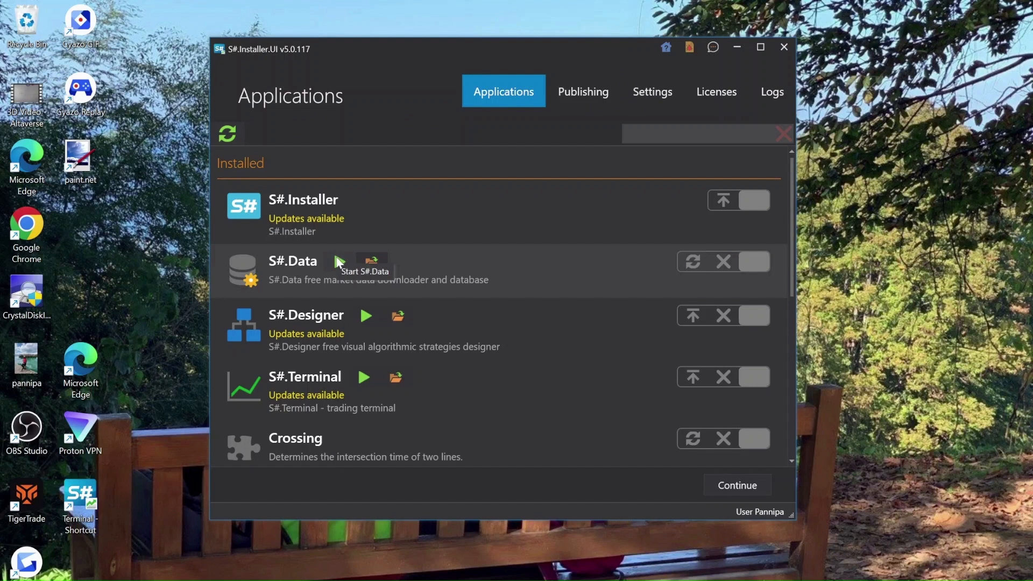
Launch S#.Data (Hydra) and dismiss the initial source and tool selections without adding anything
click(339, 263)
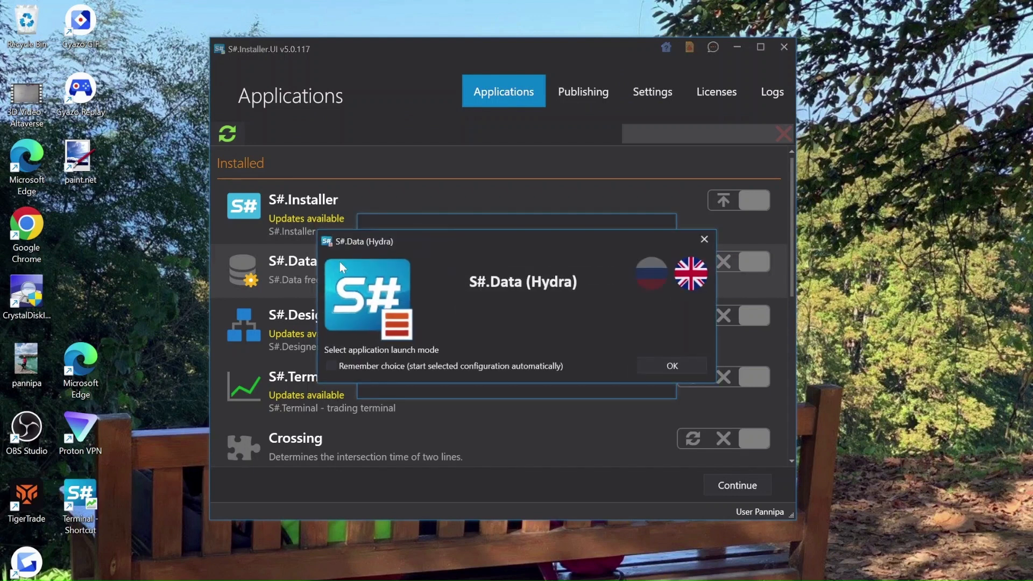
click(665, 366)
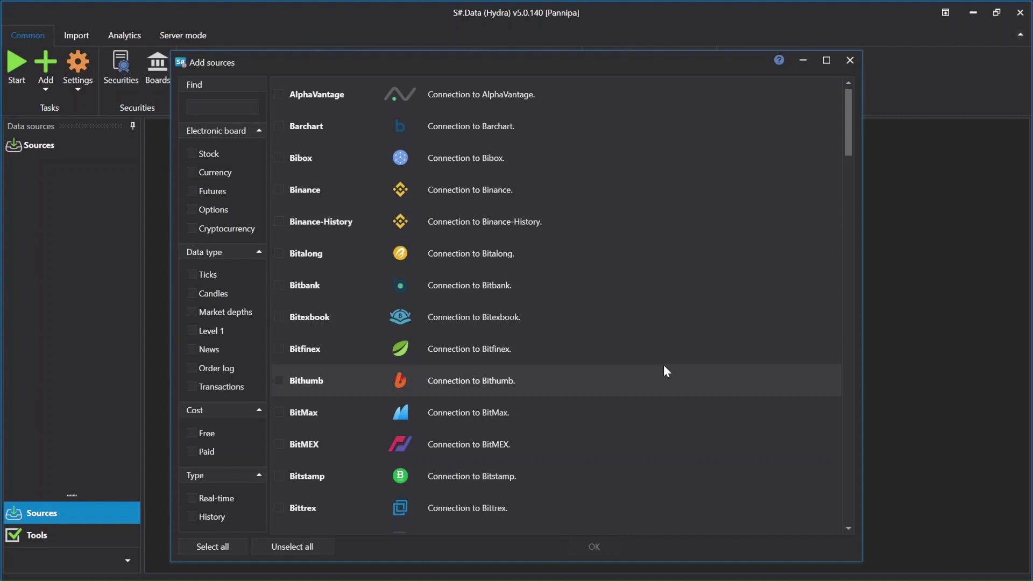
click(850, 61)
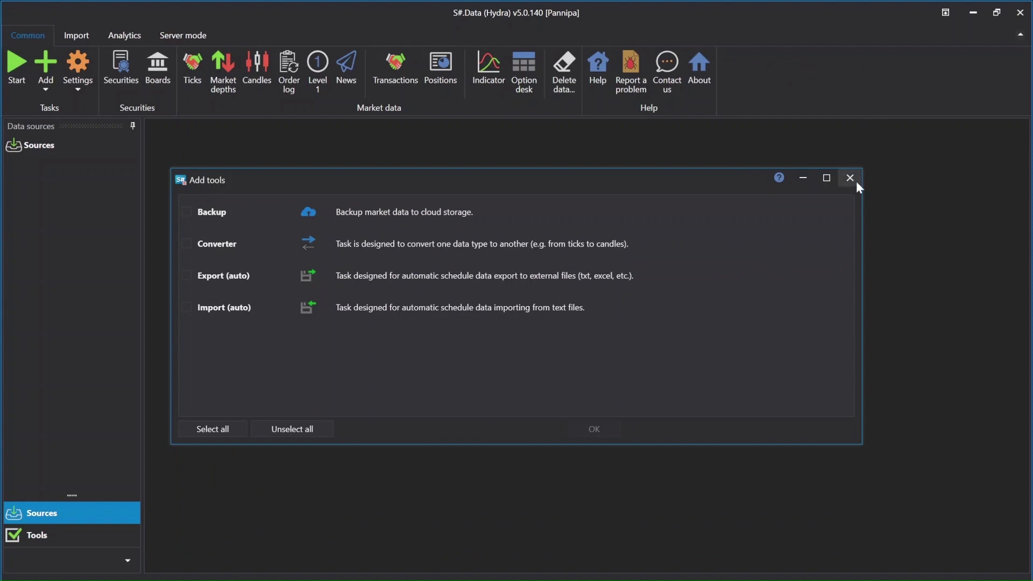
click(850, 178)
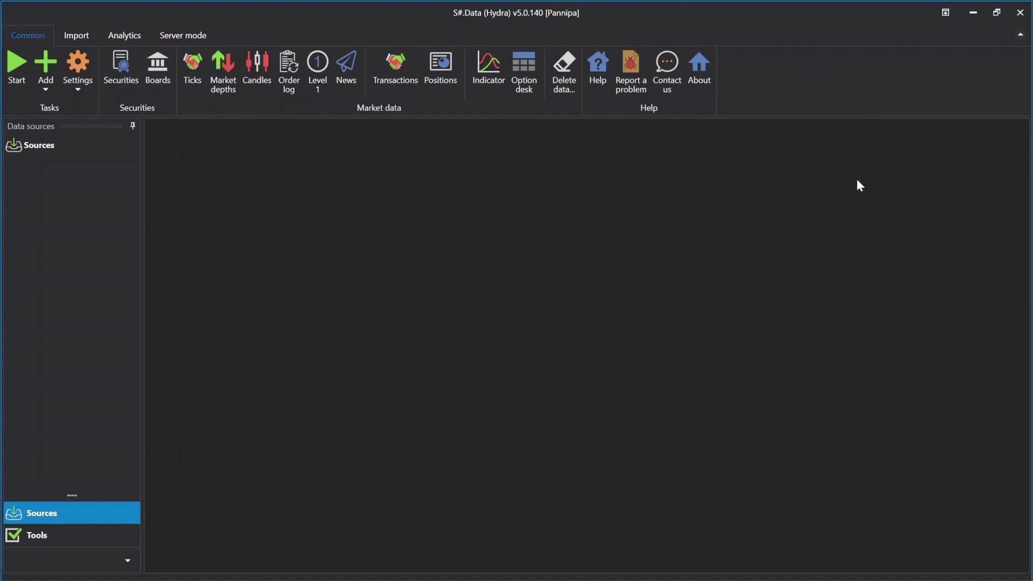
Add Yahoo as a data source and enable its task
click(45, 79)
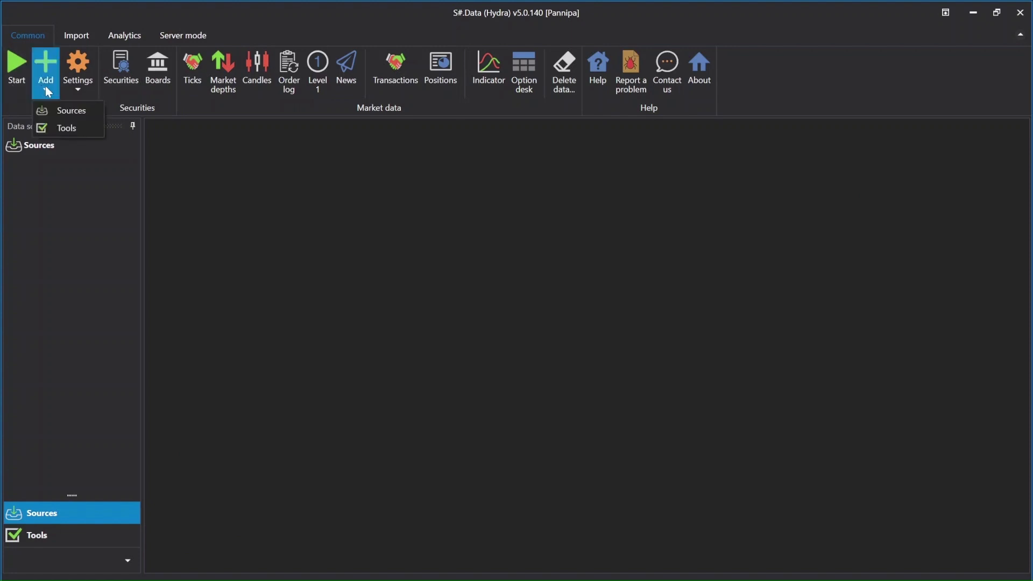
click(56, 112)
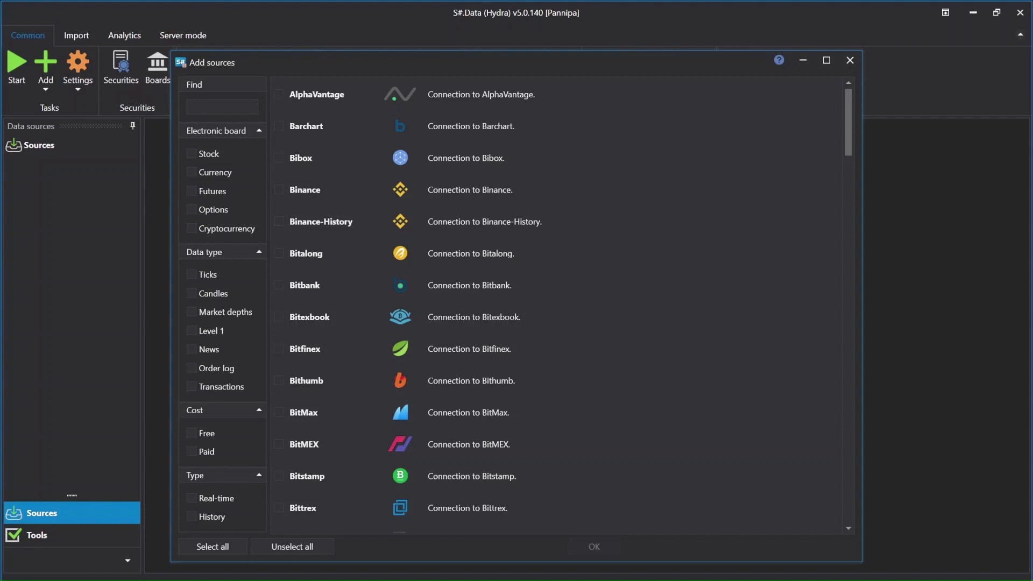
click(198, 107)
text(y)
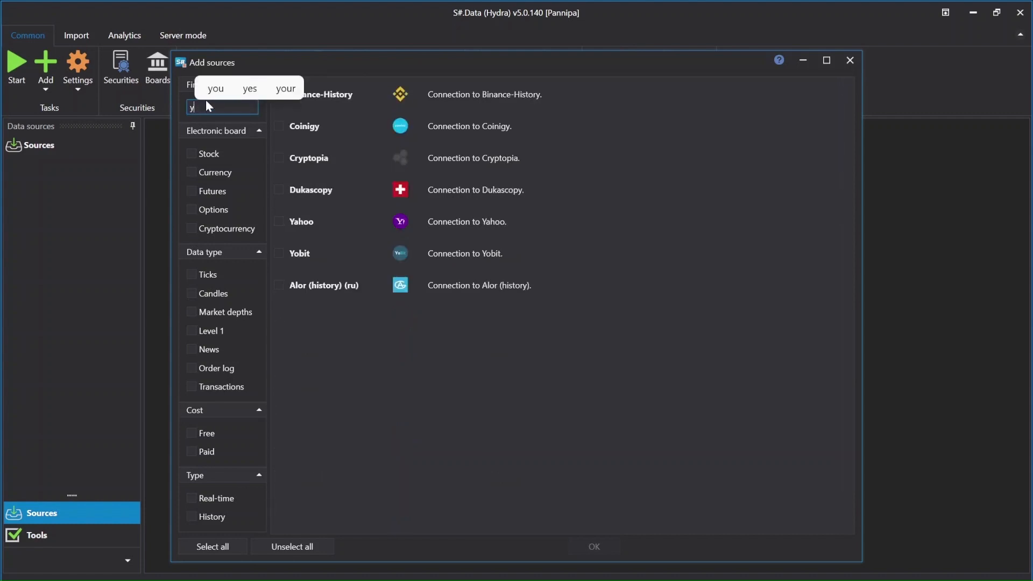
click(278, 221)
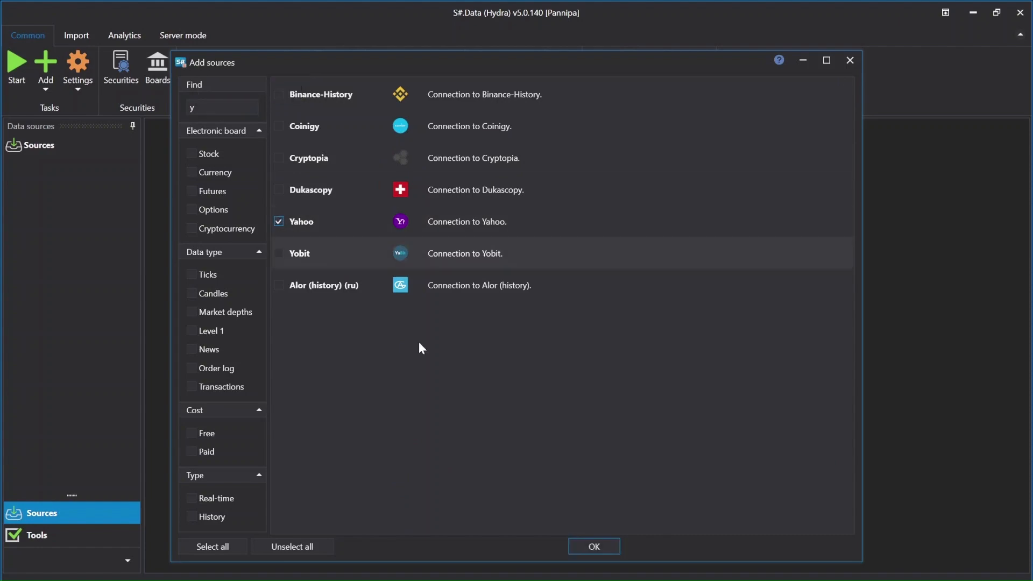
click(576, 549)
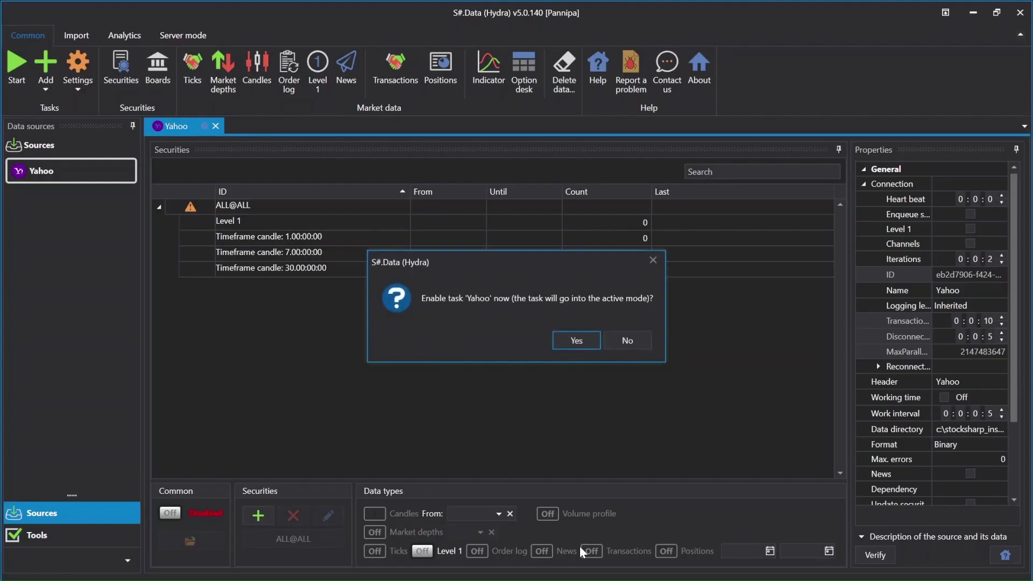
click(576, 338)
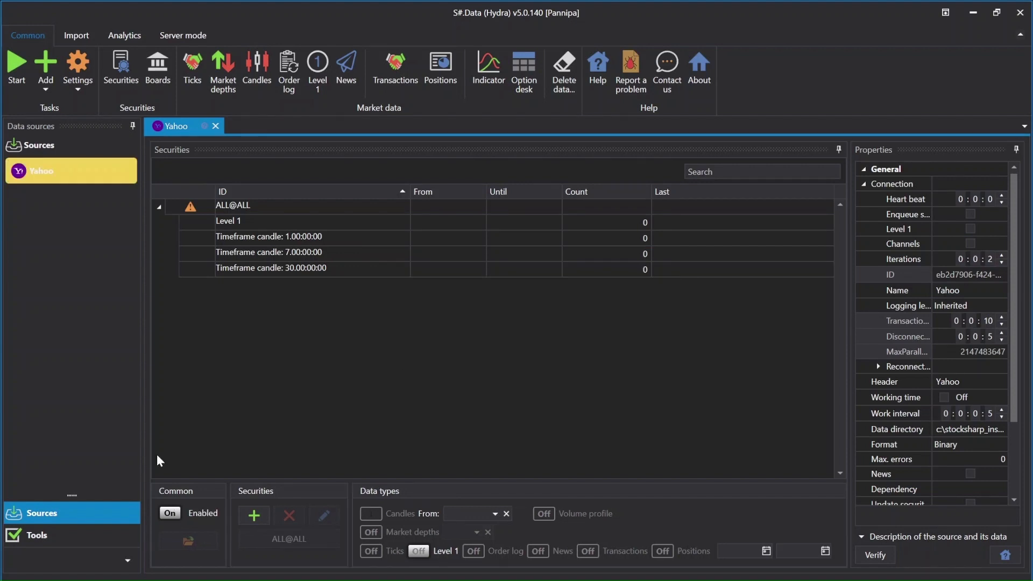
Begin adding securities to the Yahoo source, decline the automatic download prompt, and open the security code for entry in the download settings
click(240, 517)
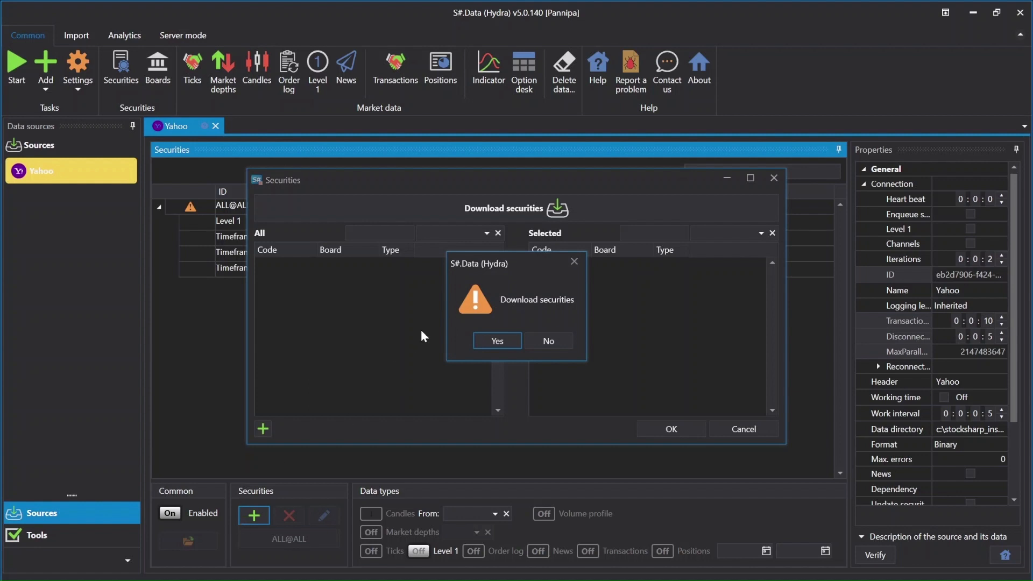
click(555, 343)
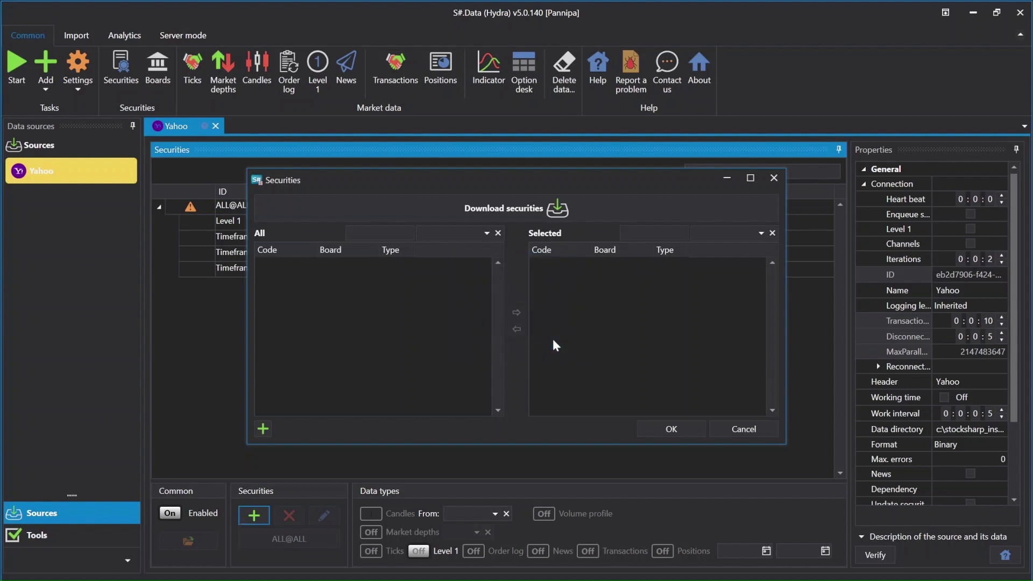
click(524, 209)
click(534, 261)
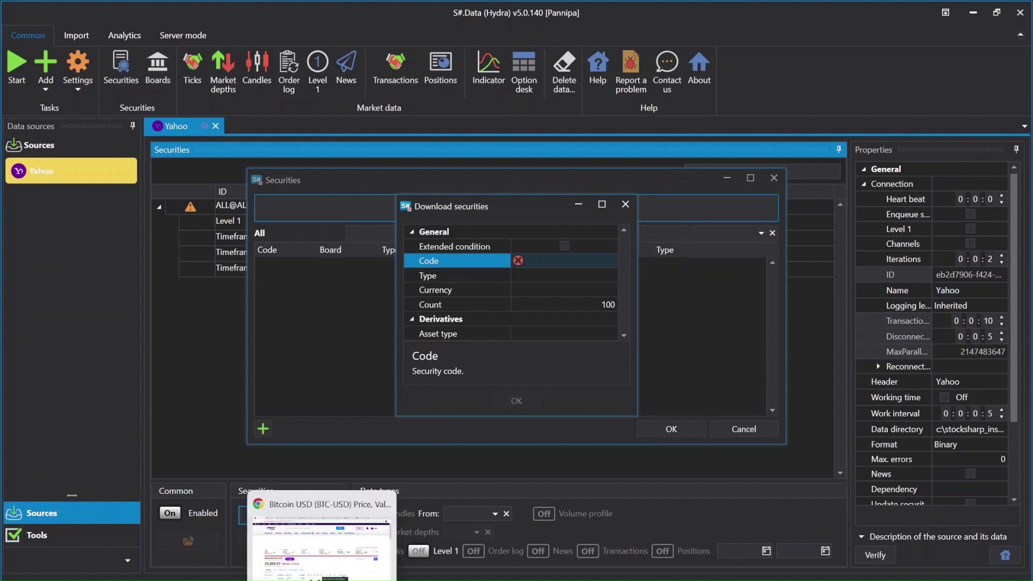
Switch to the Yahoo Finance page in Chrome and copy the Bitcoin ticker BTC-USD
click(323, 579)
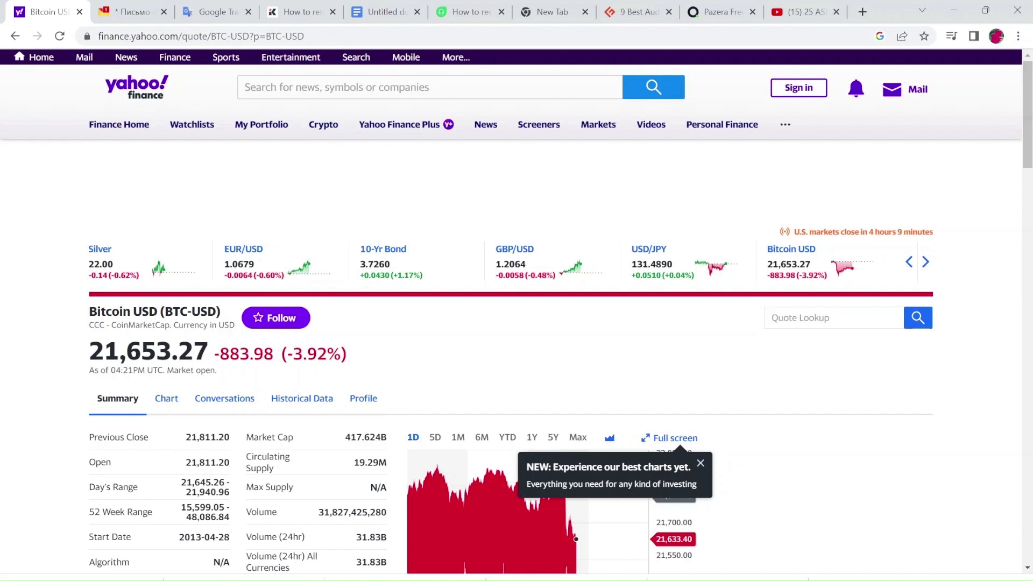
drag(217, 312, 165, 312)
right_click(167, 316)
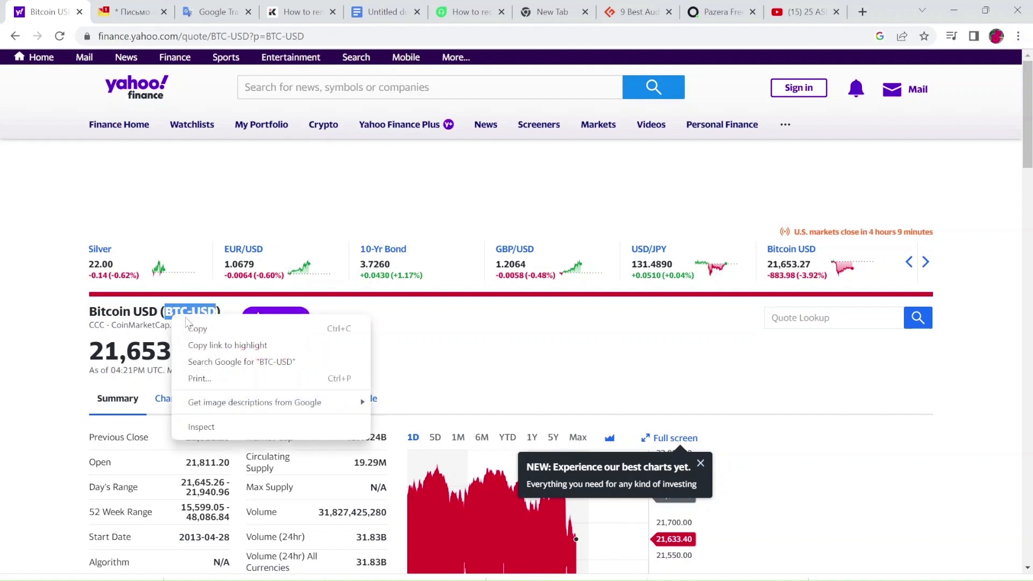
click(194, 327)
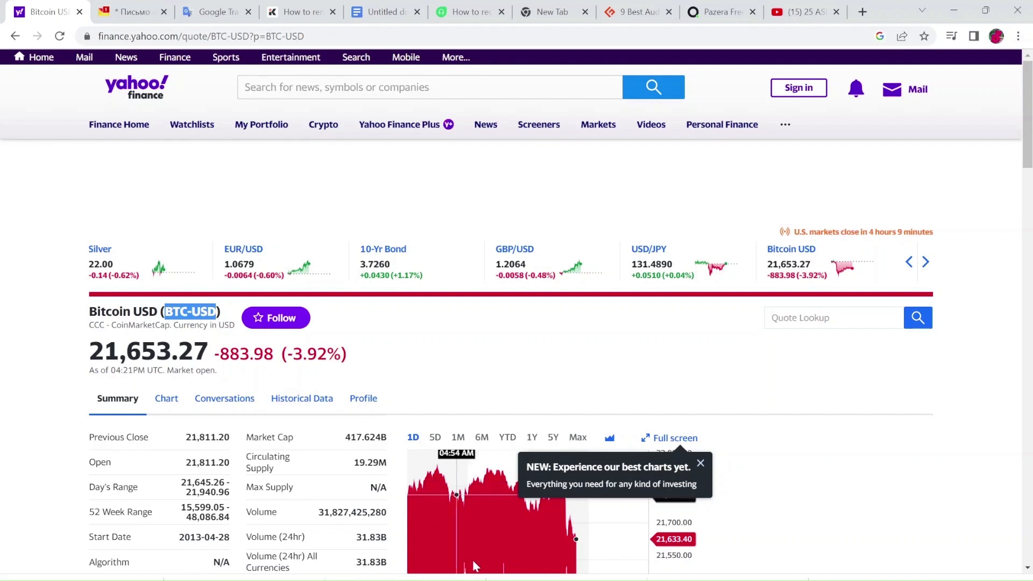
Return to S#.Data (Hydra) and download the security with the copied code BTC-USD
key(alt+Tab)
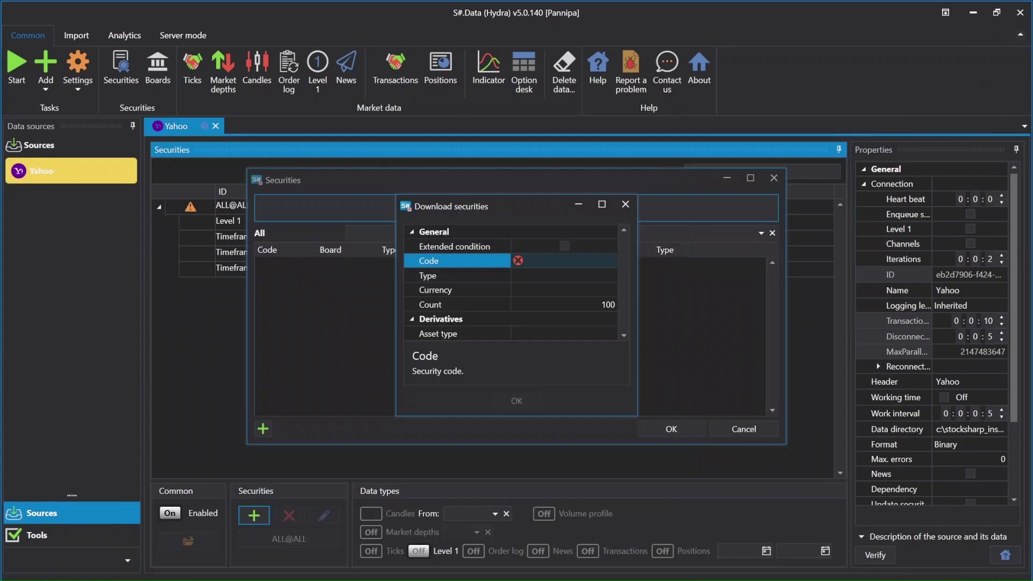
right_click(549, 262)
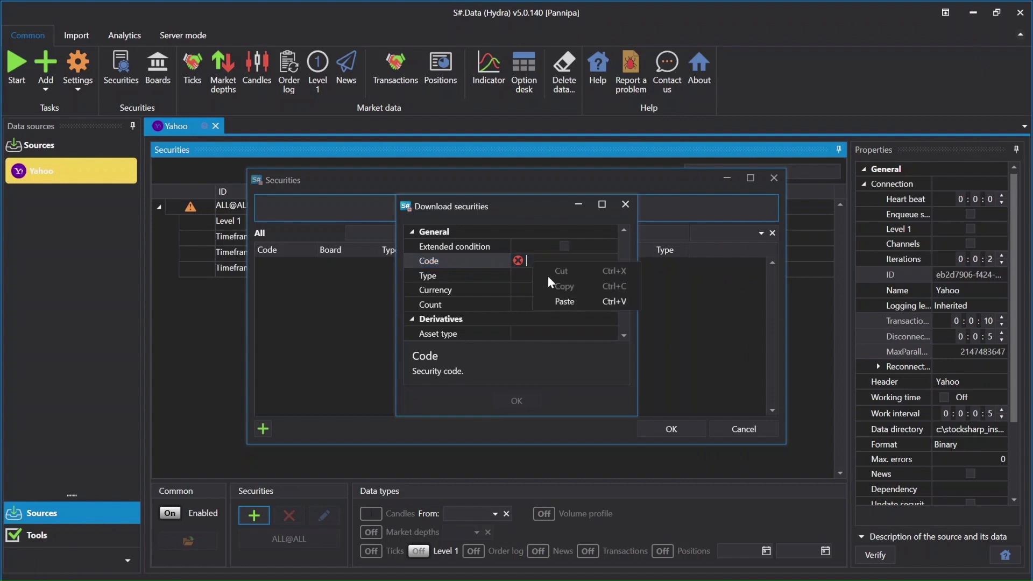
click(548, 301)
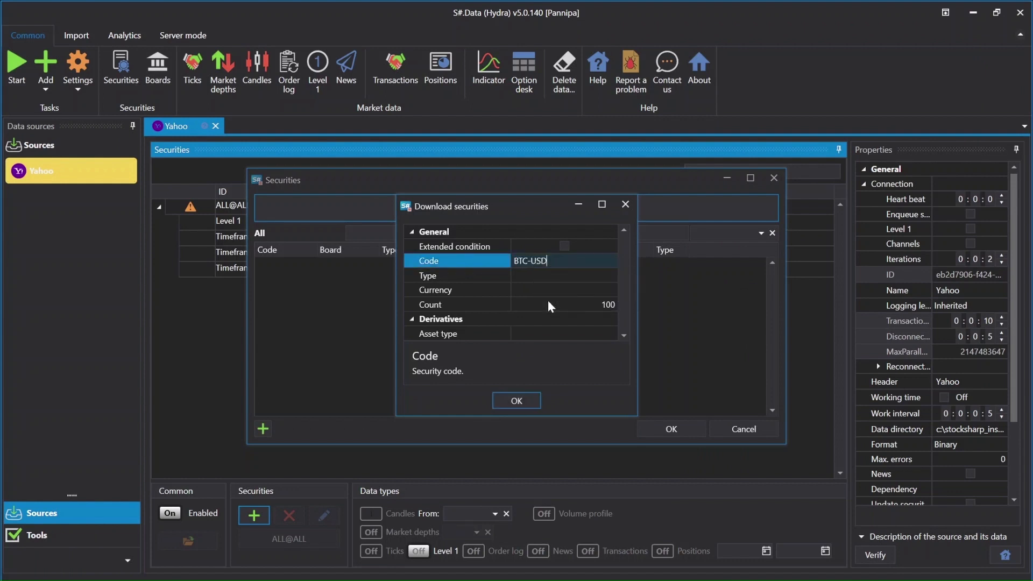
click(522, 401)
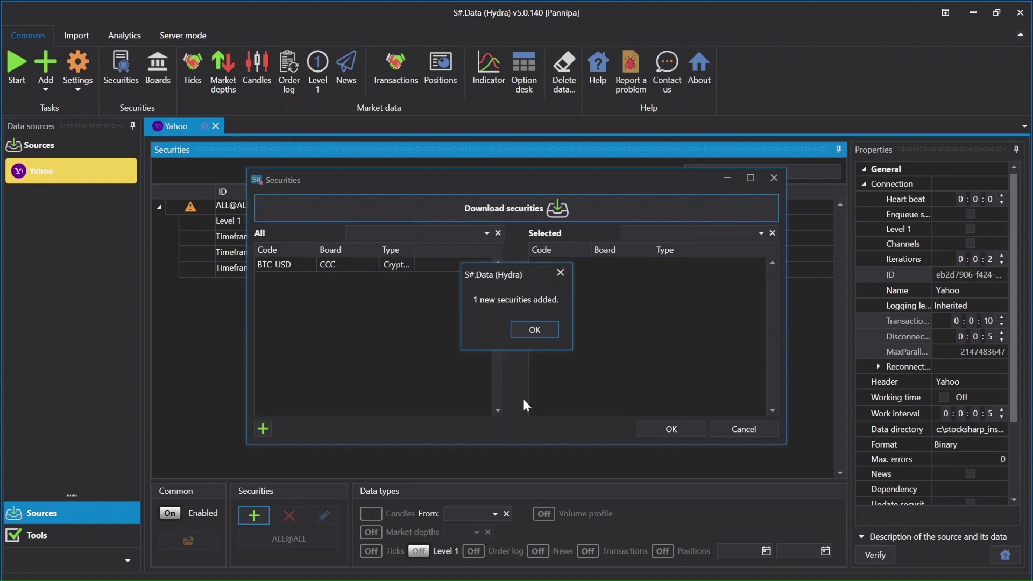
click(543, 332)
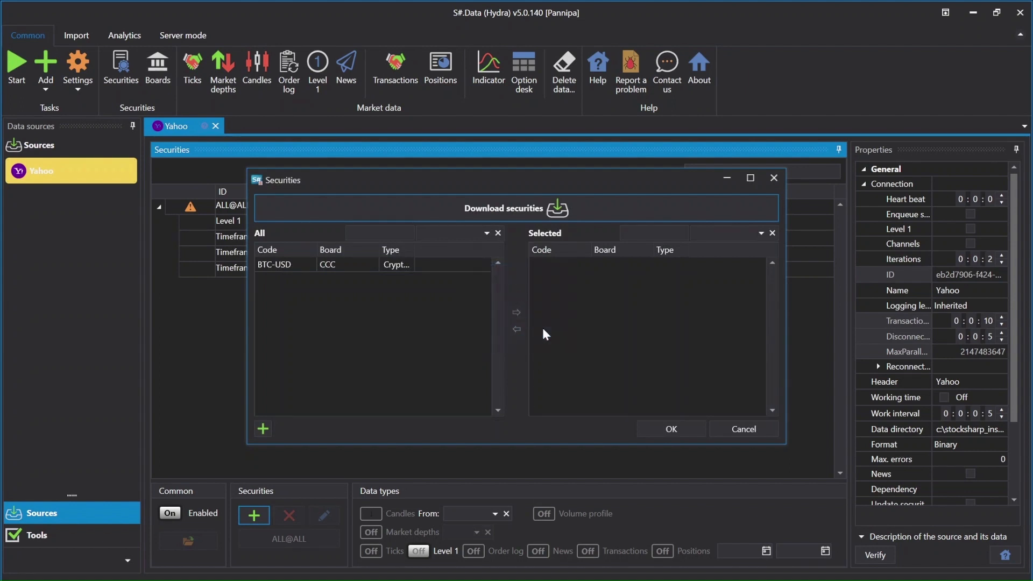
Assign BTC-USD to the Yahoo source with the data type Timeframe candle 1.00:00:00
double_click(338, 264)
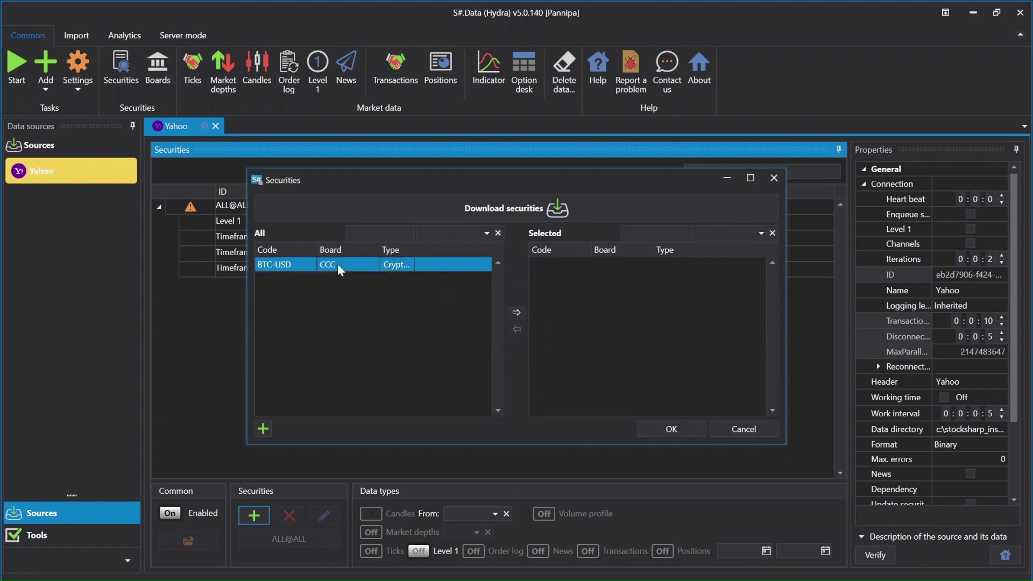
click(671, 428)
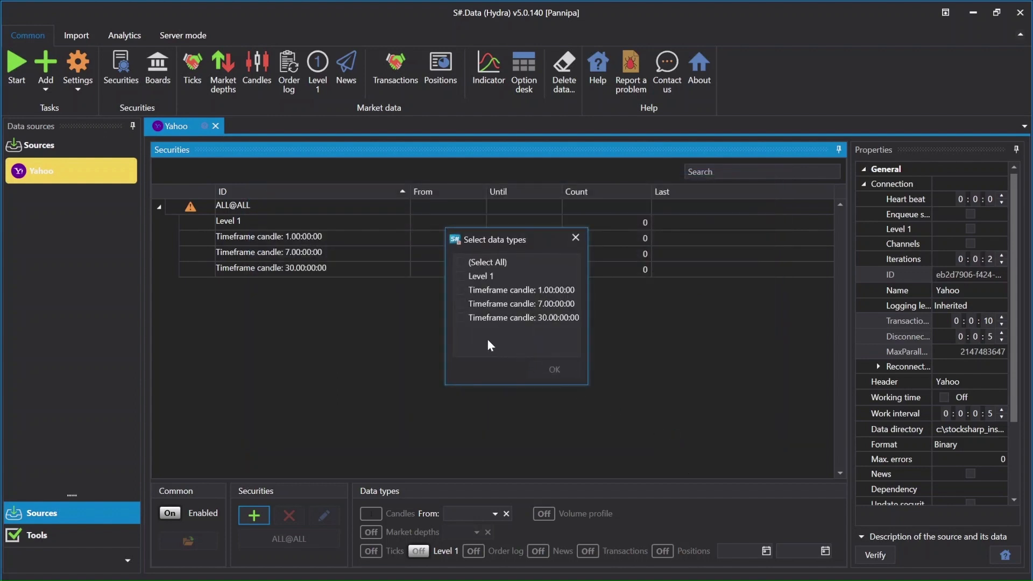
click(464, 291)
click(552, 370)
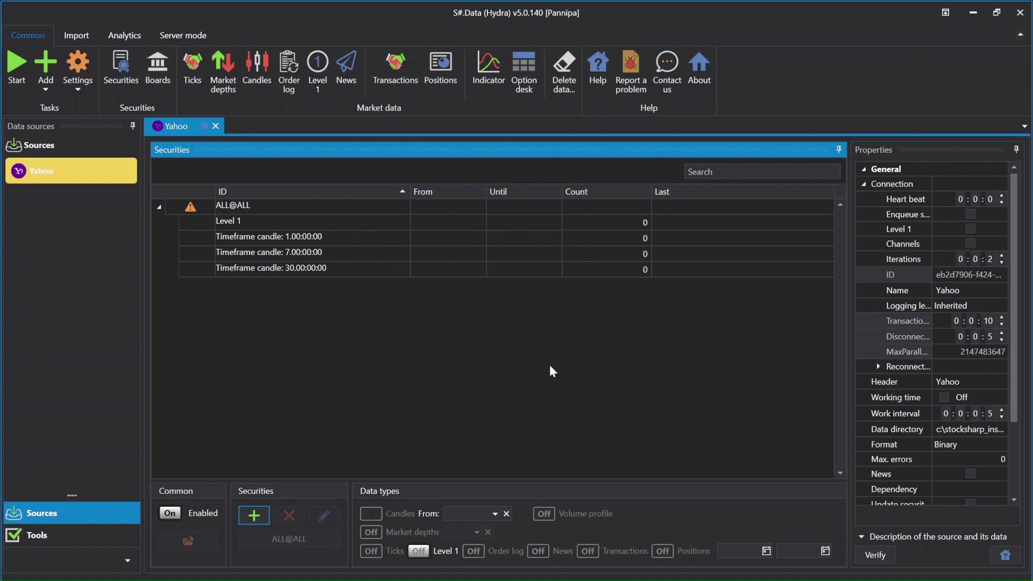
Set the start date of the BTC-USD daily candle data to 1/1/2010
click(481, 223)
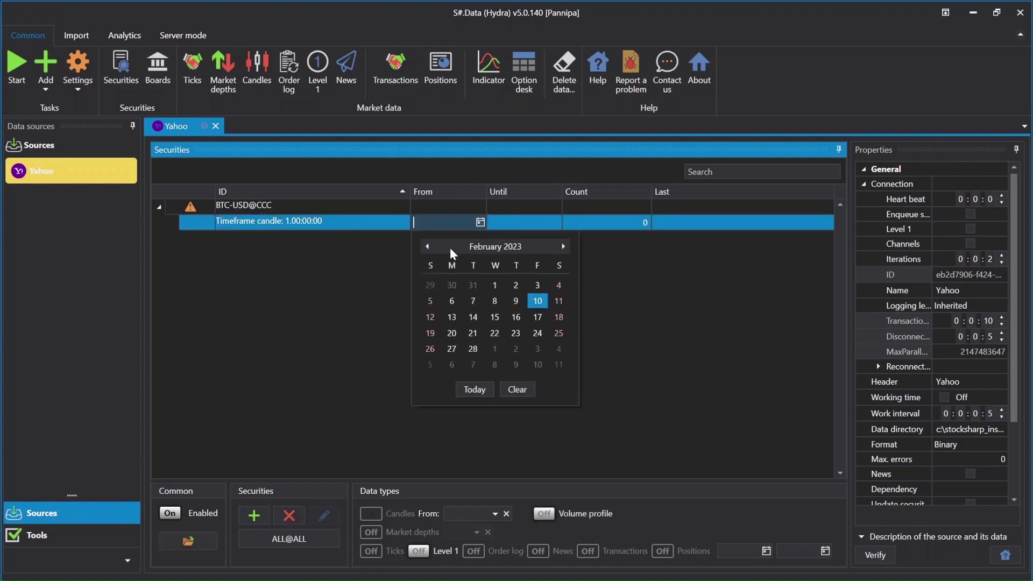
click(492, 247)
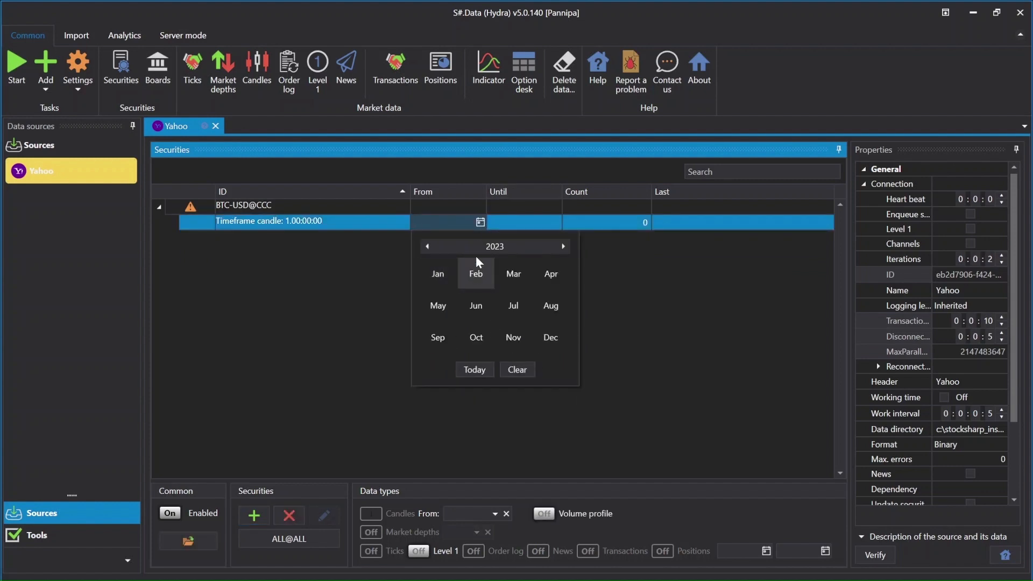
click(432, 247)
click(432, 246)
click(432, 246)
click(431, 246)
click(432, 247)
click(432, 246)
click(433, 246)
click(427, 246)
click(428, 246)
click(428, 246)
click(427, 246)
click(427, 247)
click(427, 246)
click(440, 272)
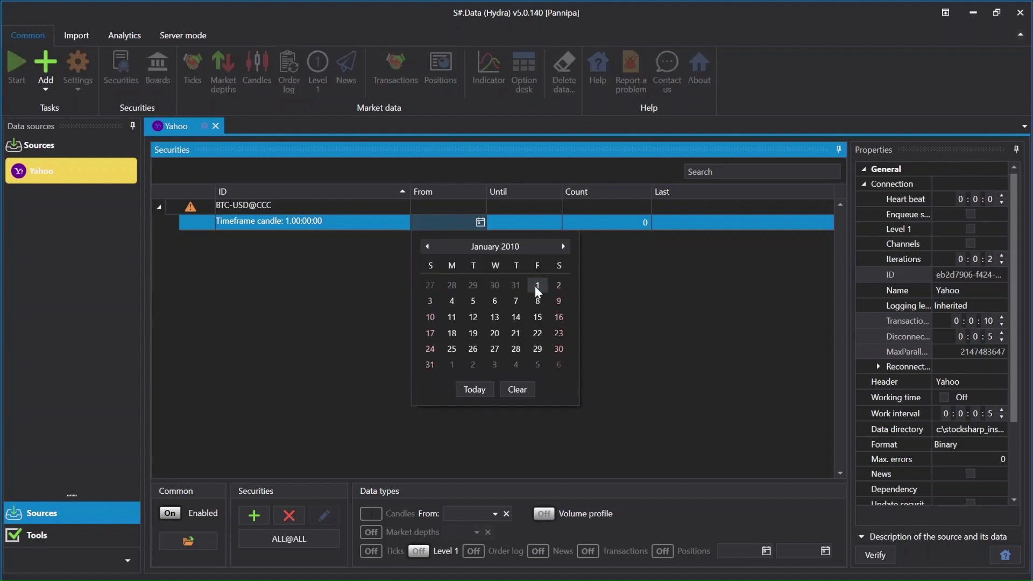
click(538, 283)
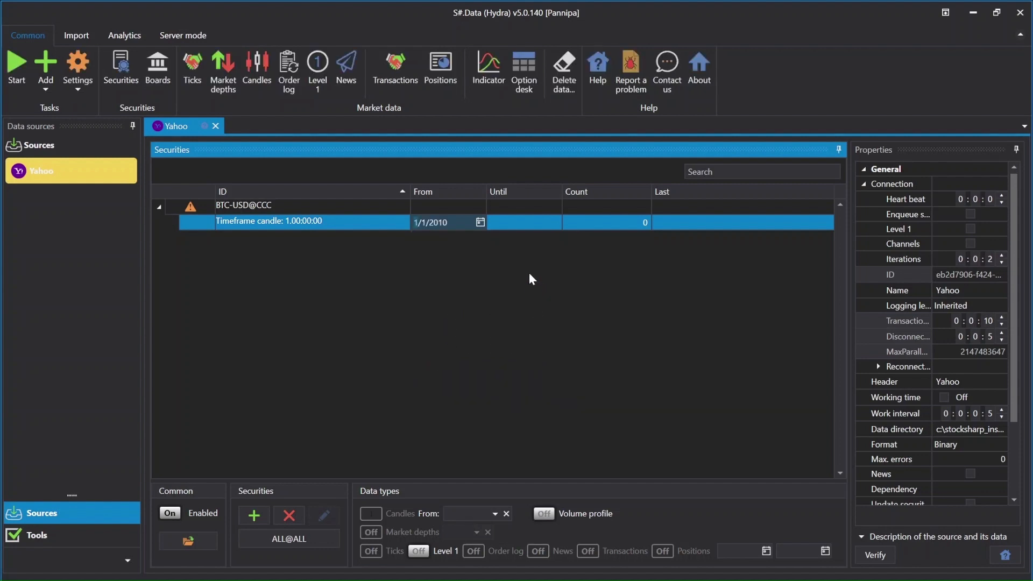
click(543, 221)
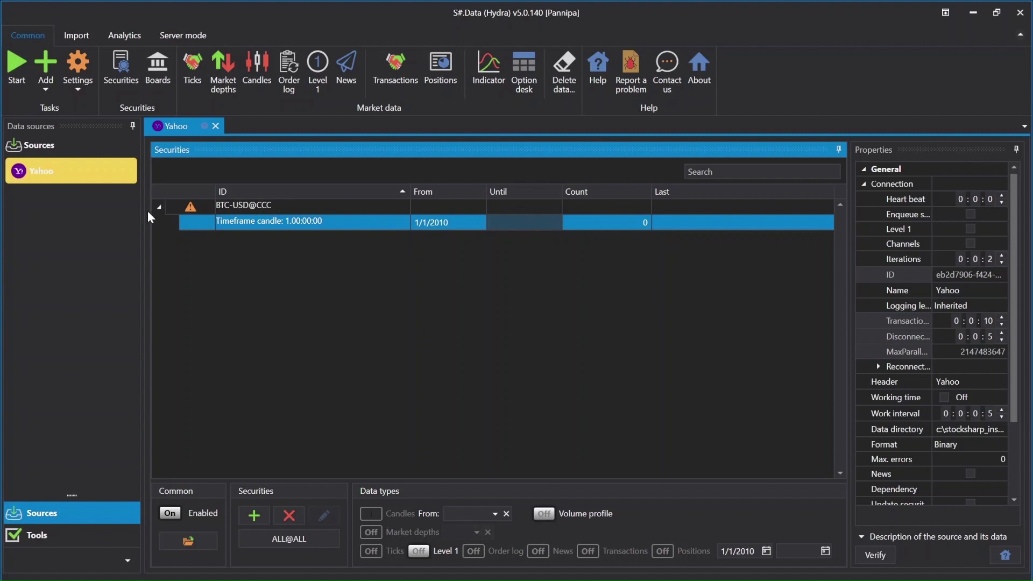
Run the Yahoo task to download the BTC-USD candles, and stop it once the data has loaded
click(17, 66)
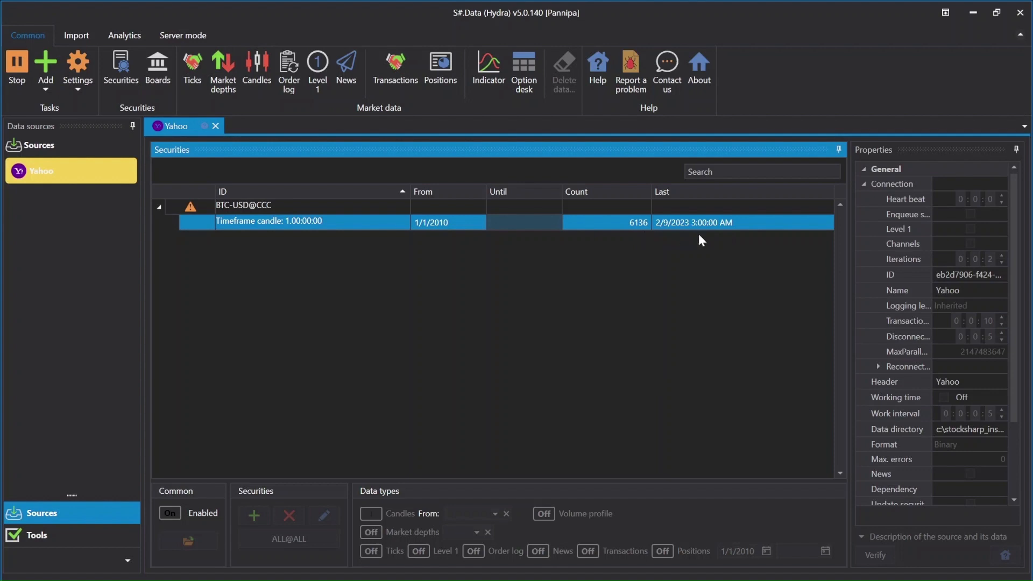
click(20, 70)
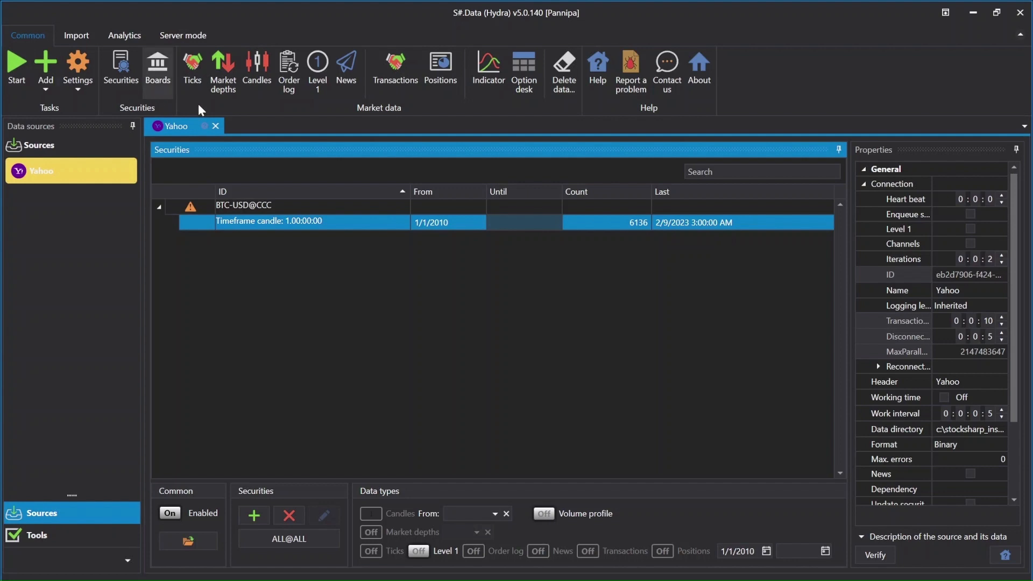
Load the downloaded BTC-USD daily candles into a table and plot them as a candlestick chart
right_click(368, 225)
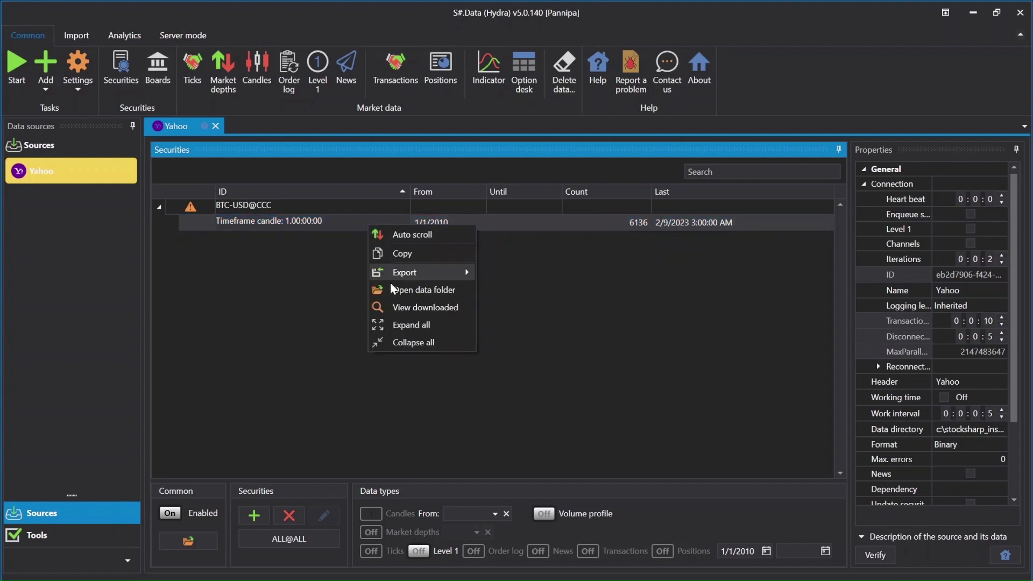
click(394, 311)
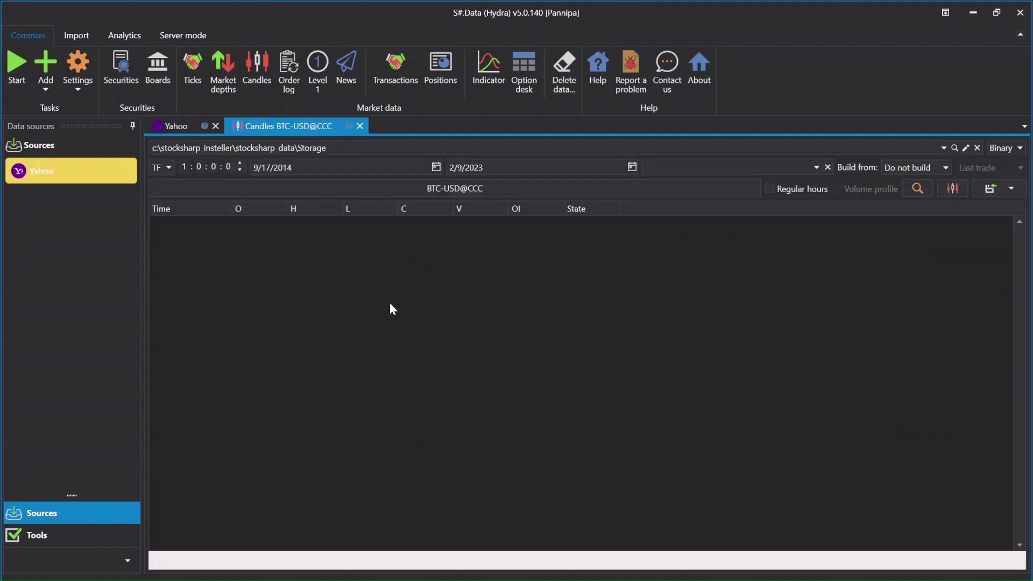
click(908, 188)
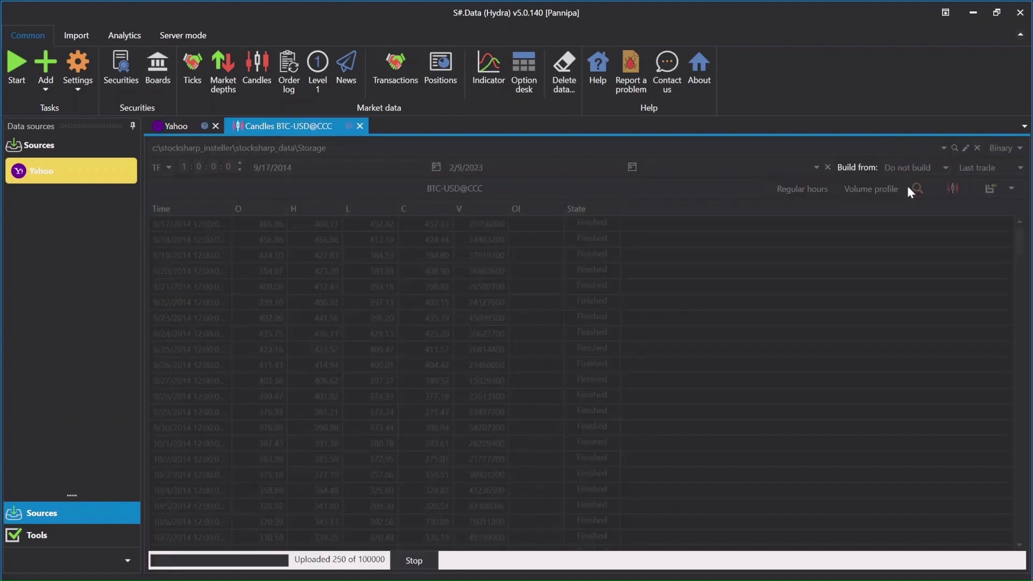
click(952, 189)
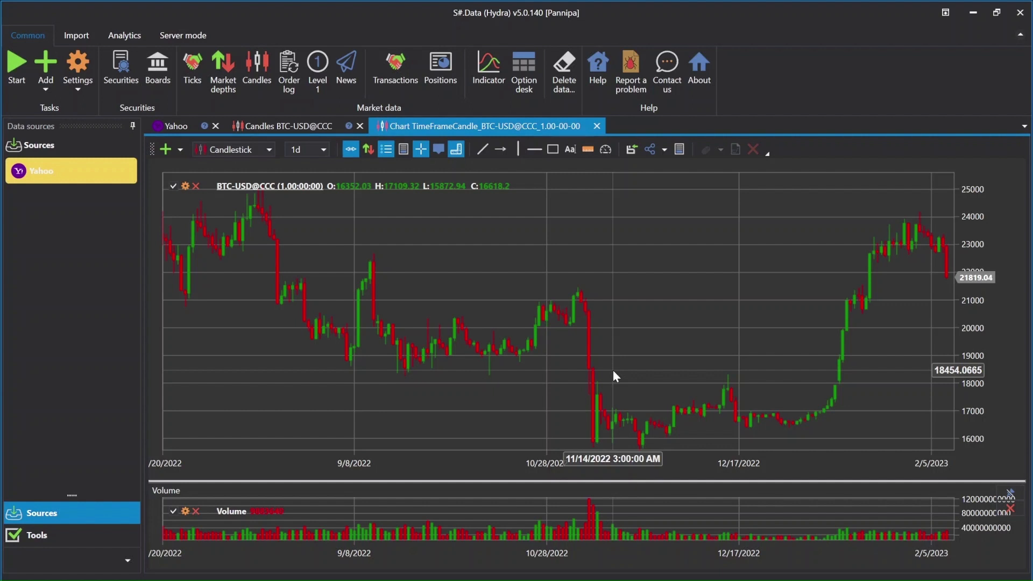
scroll(664, 358, down, 5)
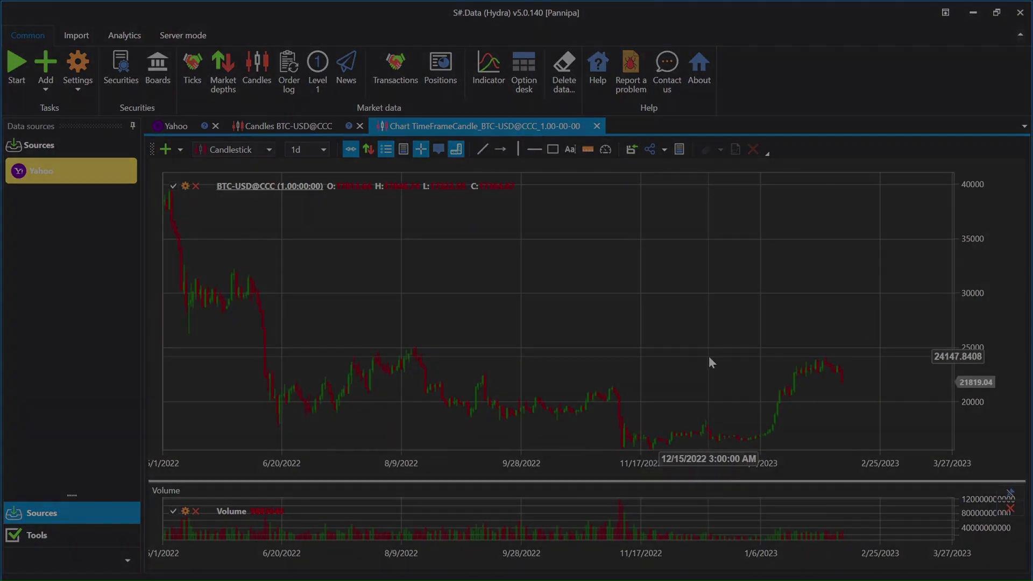